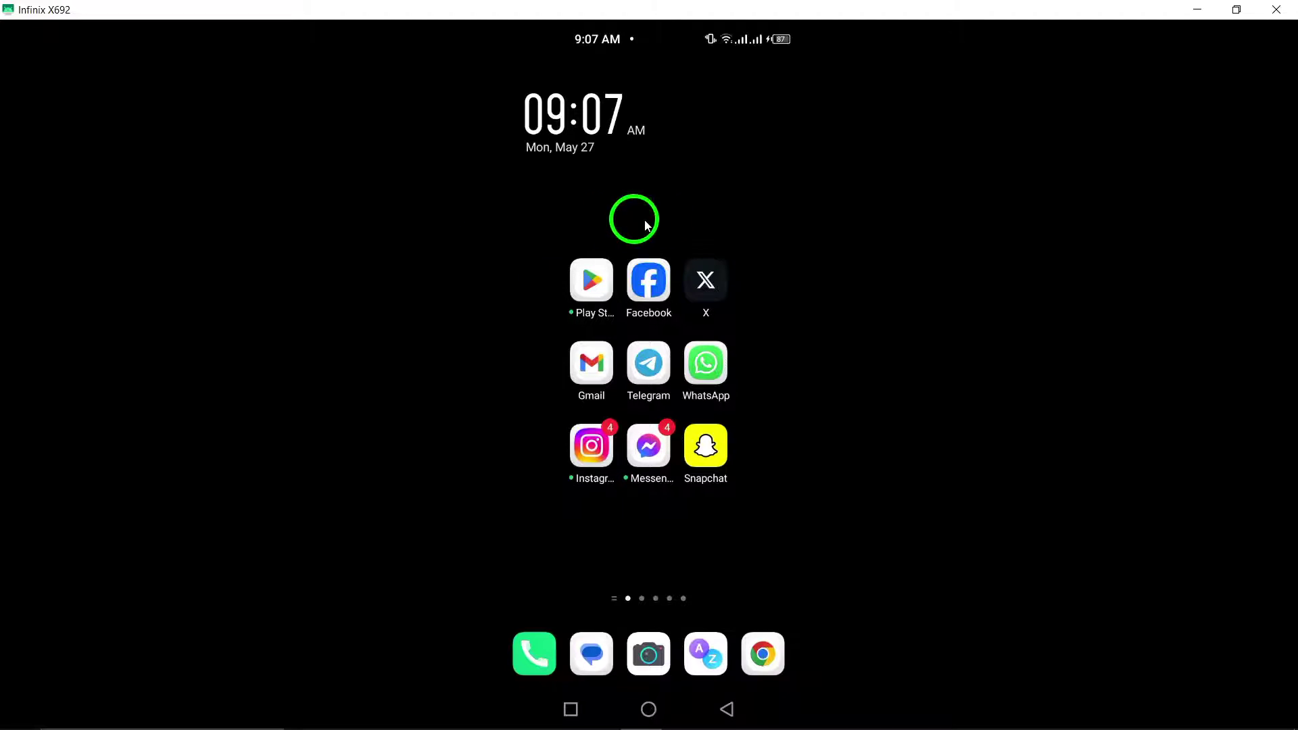
- Launch Telegram and bring up the asdasd1 group's info page from its chat
{"action": "left_click", "coordinate": [658, 357]}
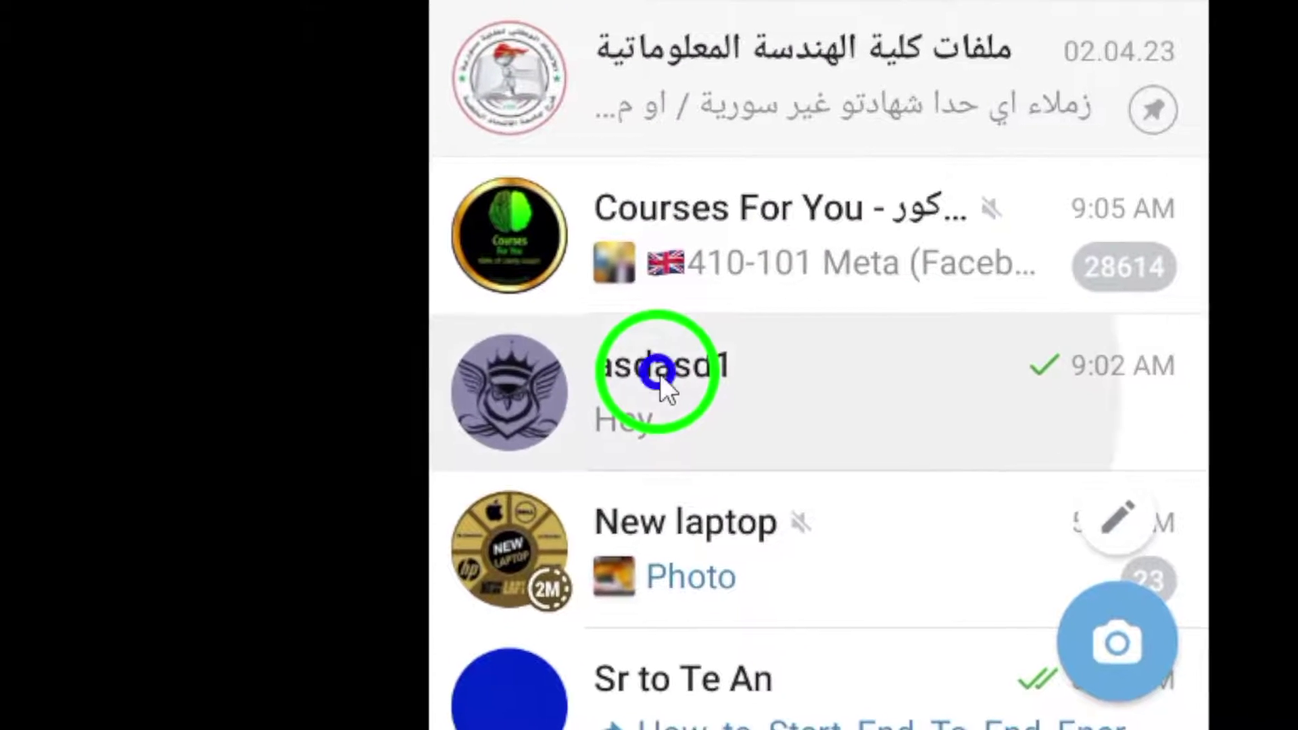
{"action": "left_click", "coordinate": [655, 427]}
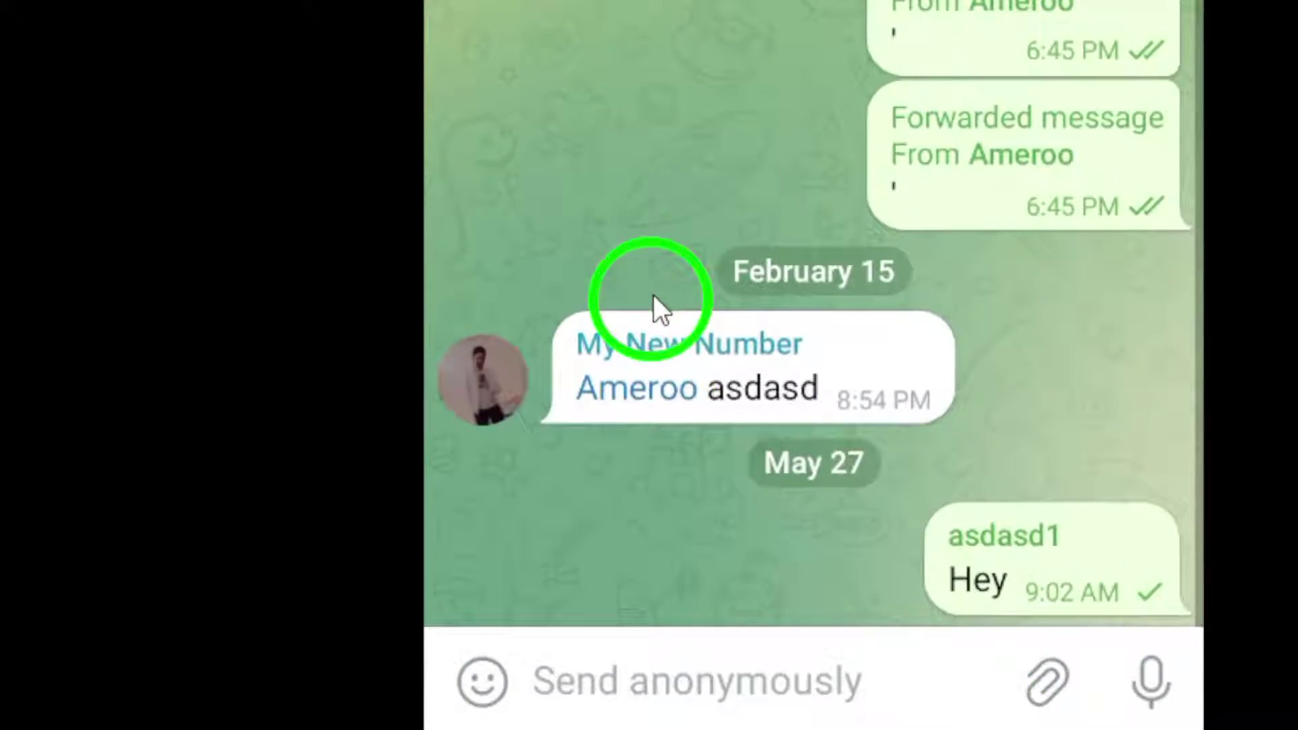
{"action": "scroll", "coordinate": [654, 253], "scroll_direction": "up", "scroll_amount": 3}
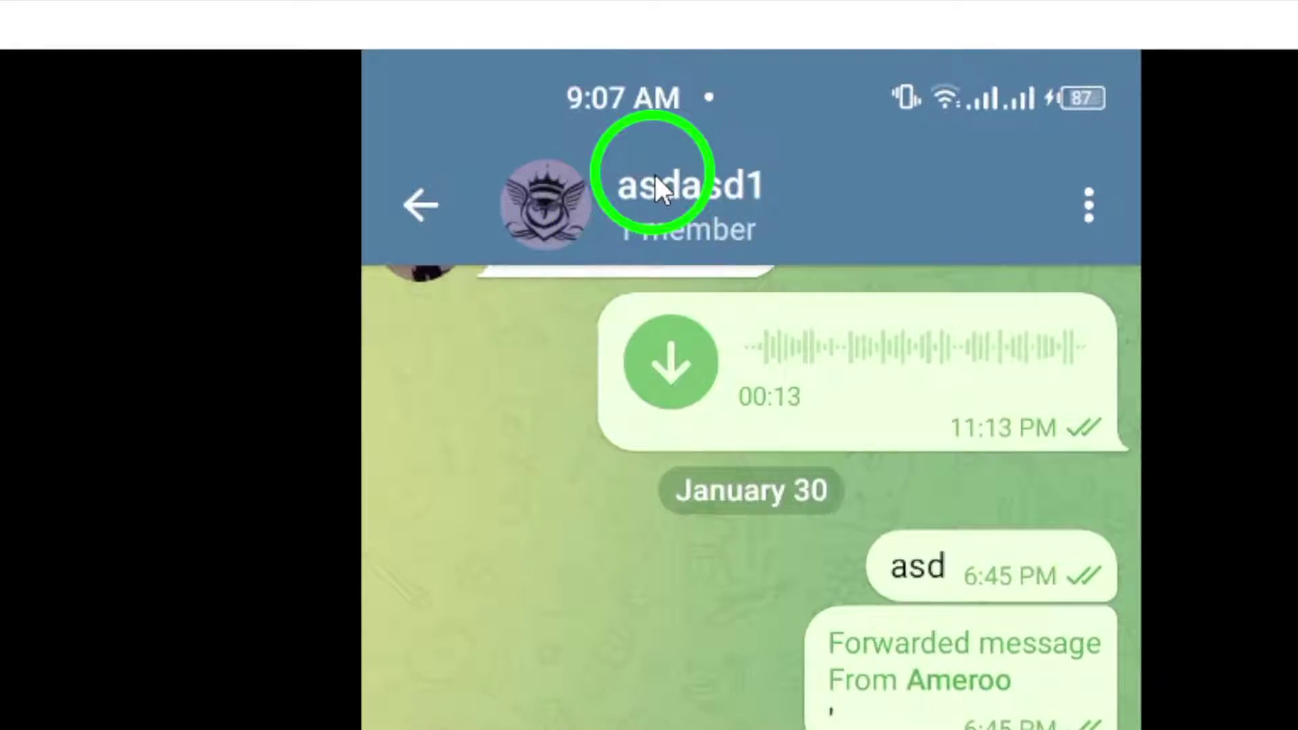
{"action": "left_click", "coordinate": [660, 188]}
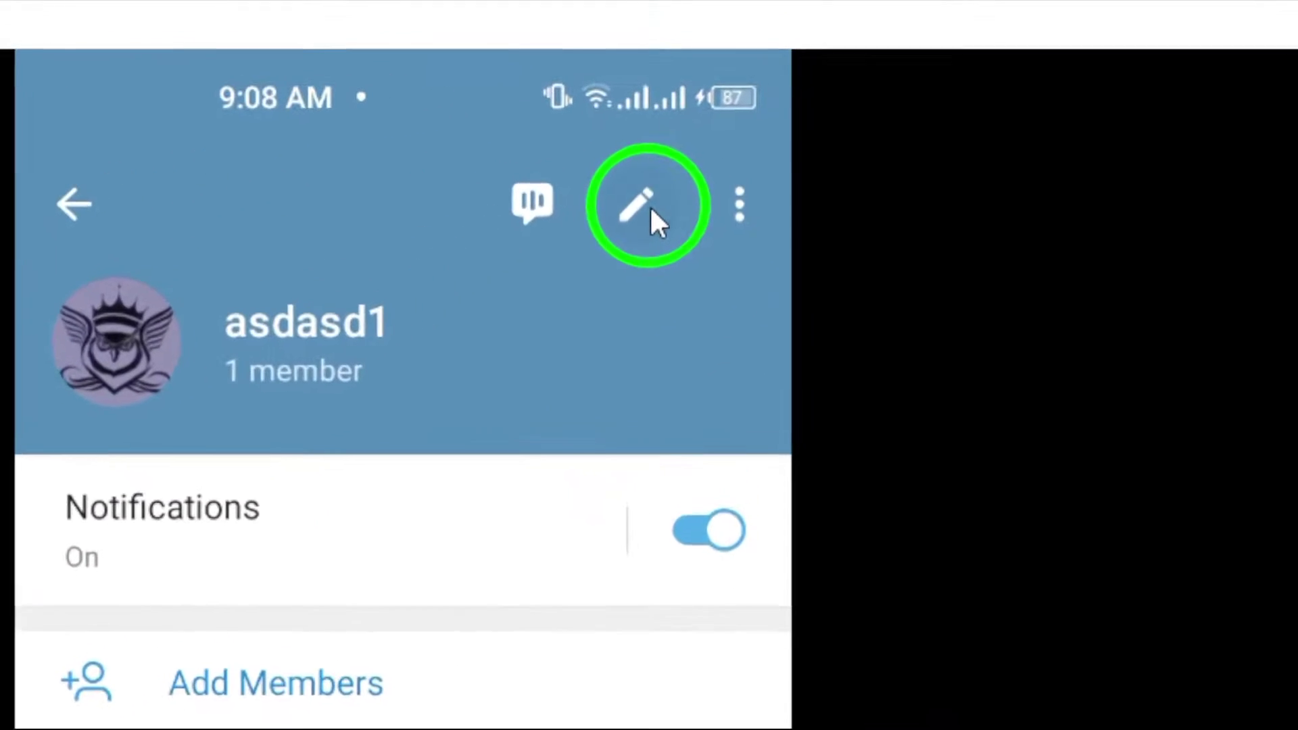
- Open the asdasd1 group's edit settings from its info page
{"action": "left_click", "coordinate": [750, 87]}
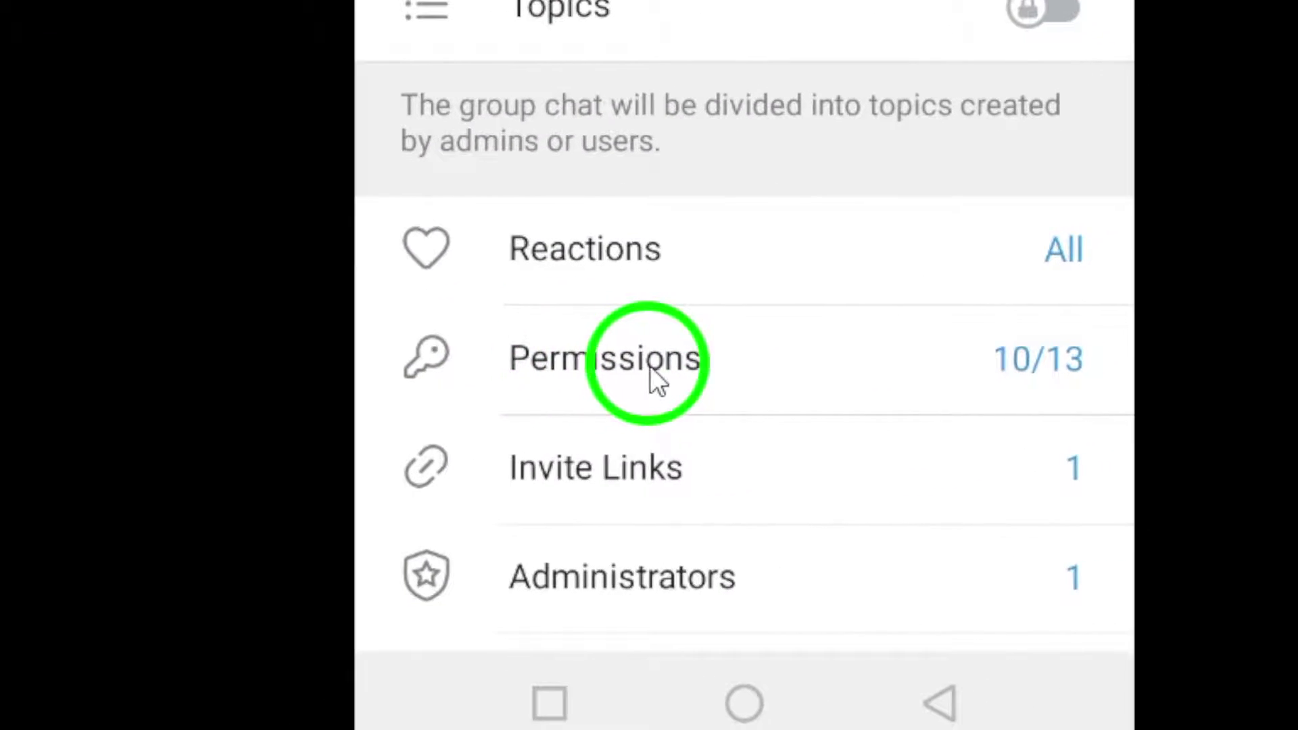
- Turn off Send Text Messages in asdasd1 Permissions and capture a quick-settings screenshot of the page
{"action": "left_click", "coordinate": [620, 573]}
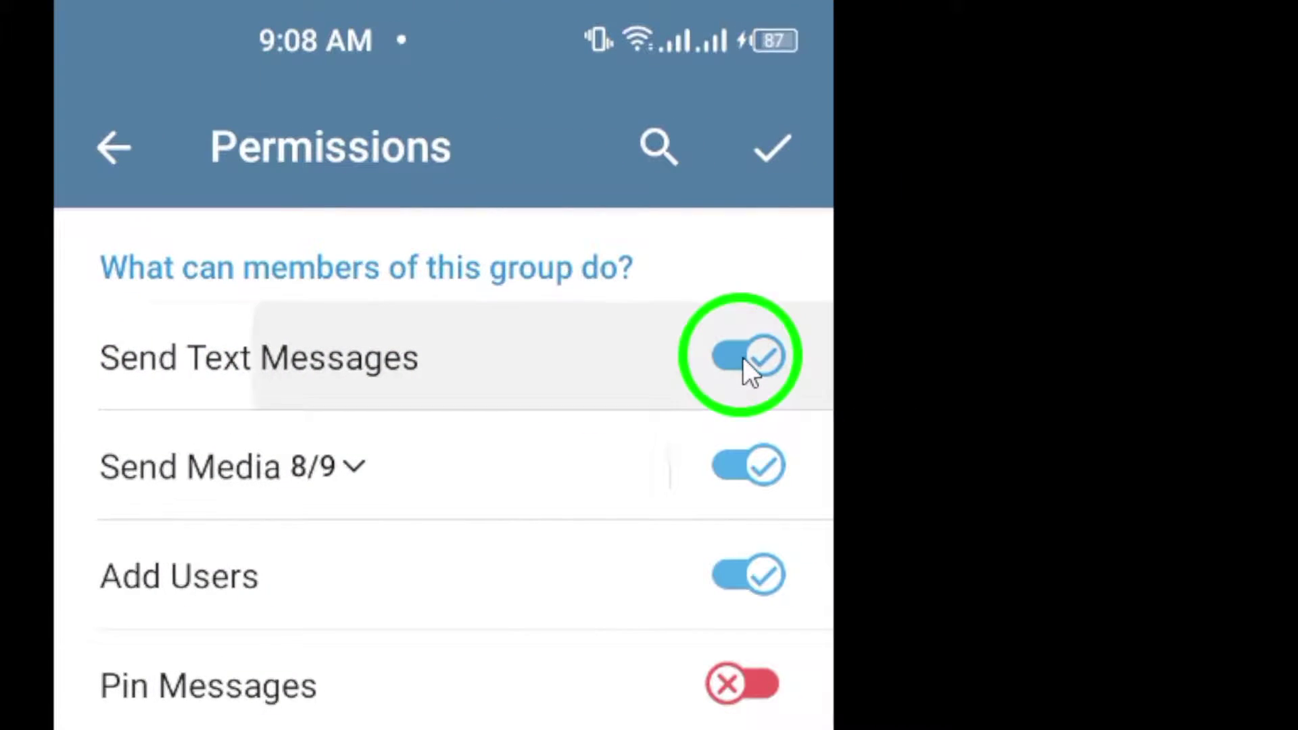
{"action": "left_click", "coordinate": [744, 360]}
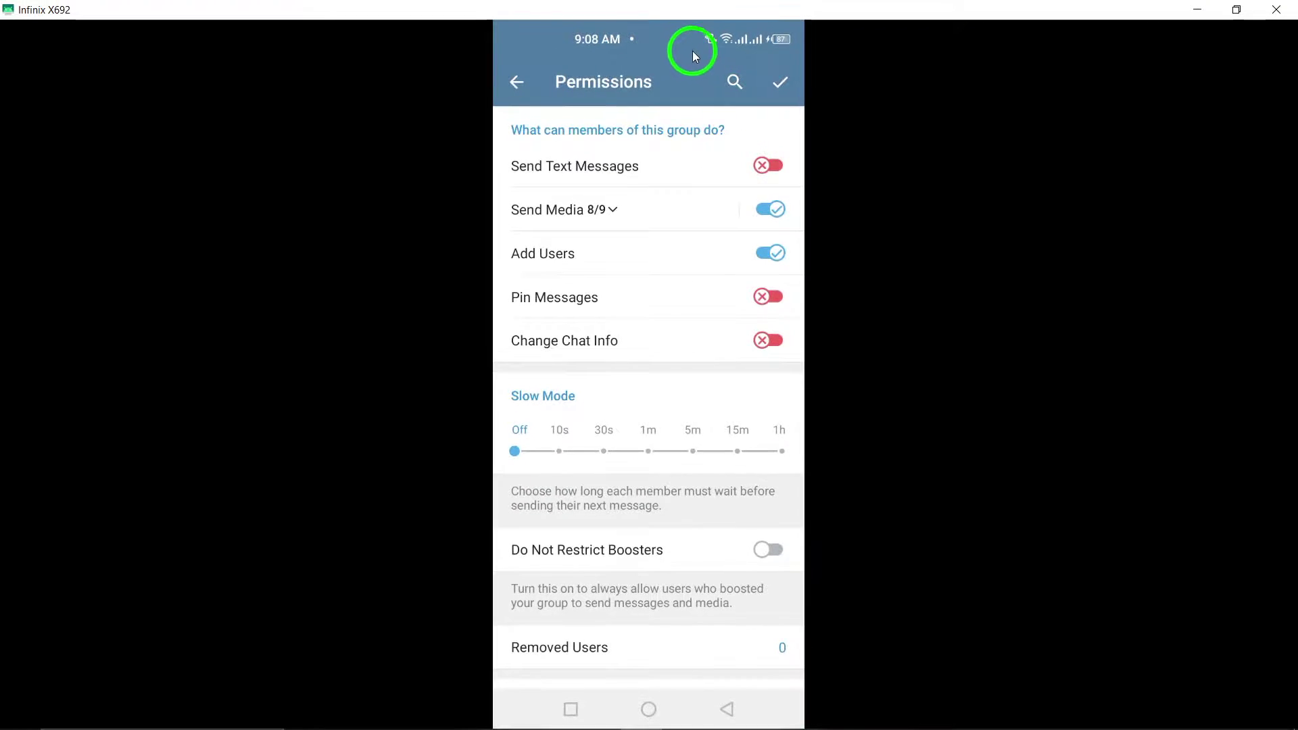
{"action": "left_click_drag", "start_coordinate": [694, 50], "coordinate": [696, 302]}
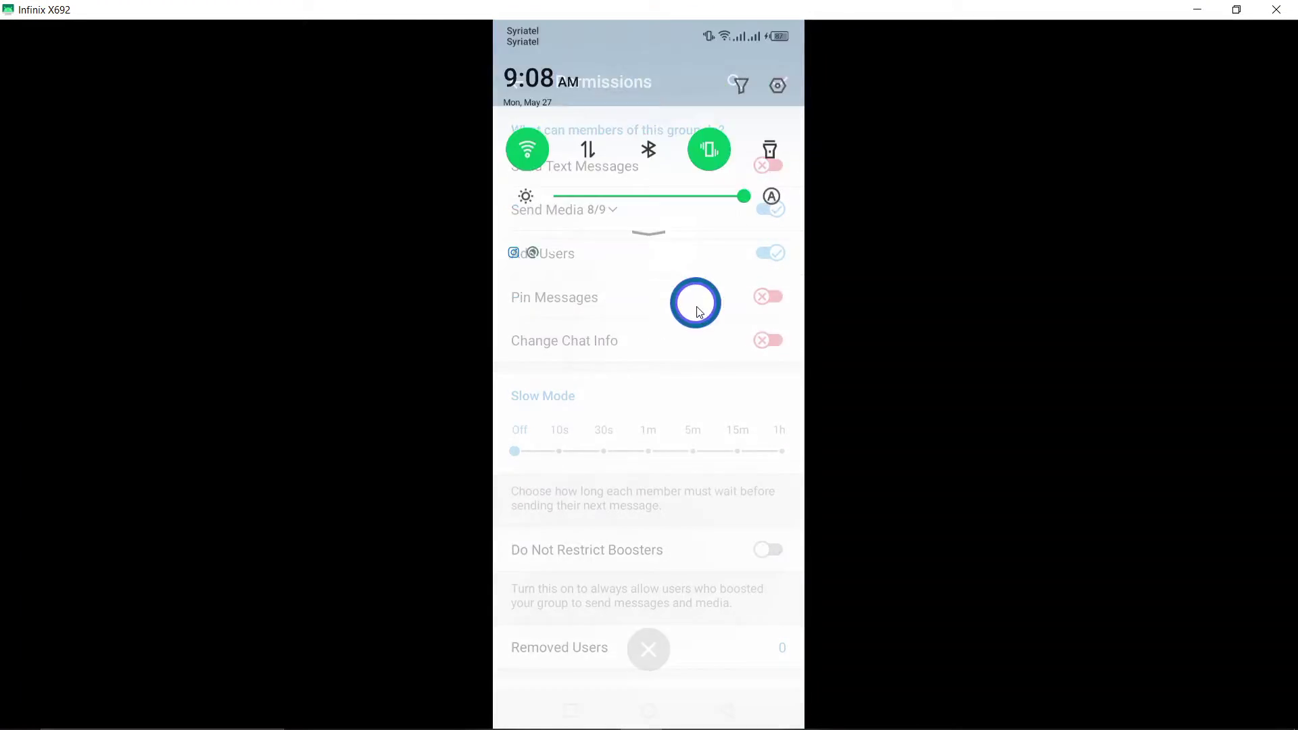
{"action": "left_click_drag", "start_coordinate": [725, 210], "coordinate": [806, 508]}
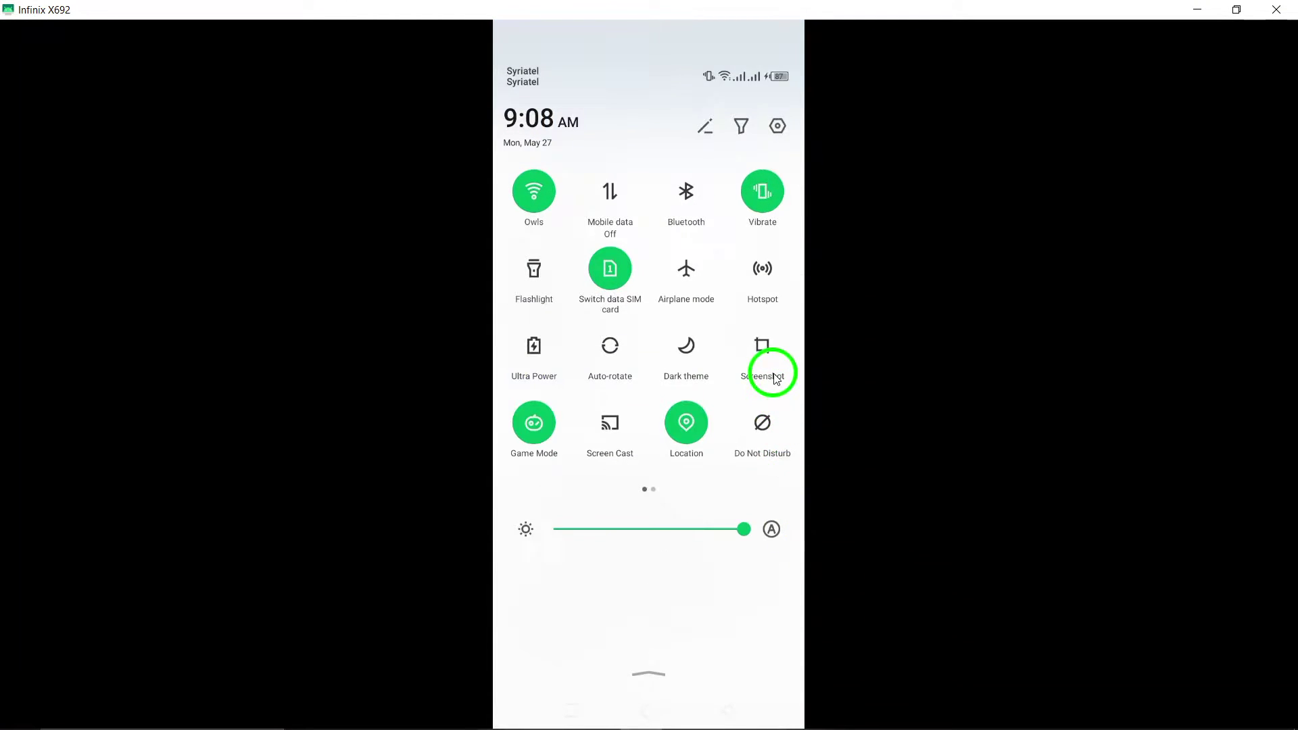
{"action": "left_click", "coordinate": [774, 373]}
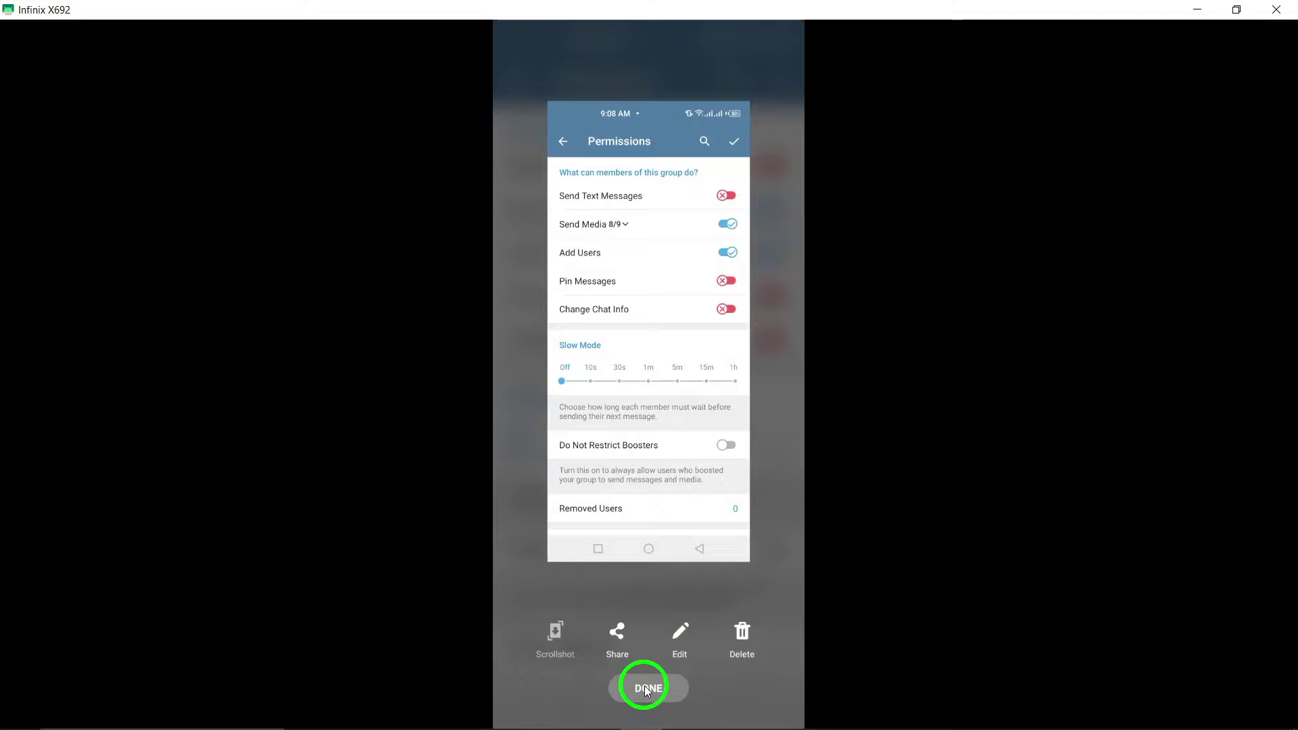
{"action": "left_click", "coordinate": [646, 691]}
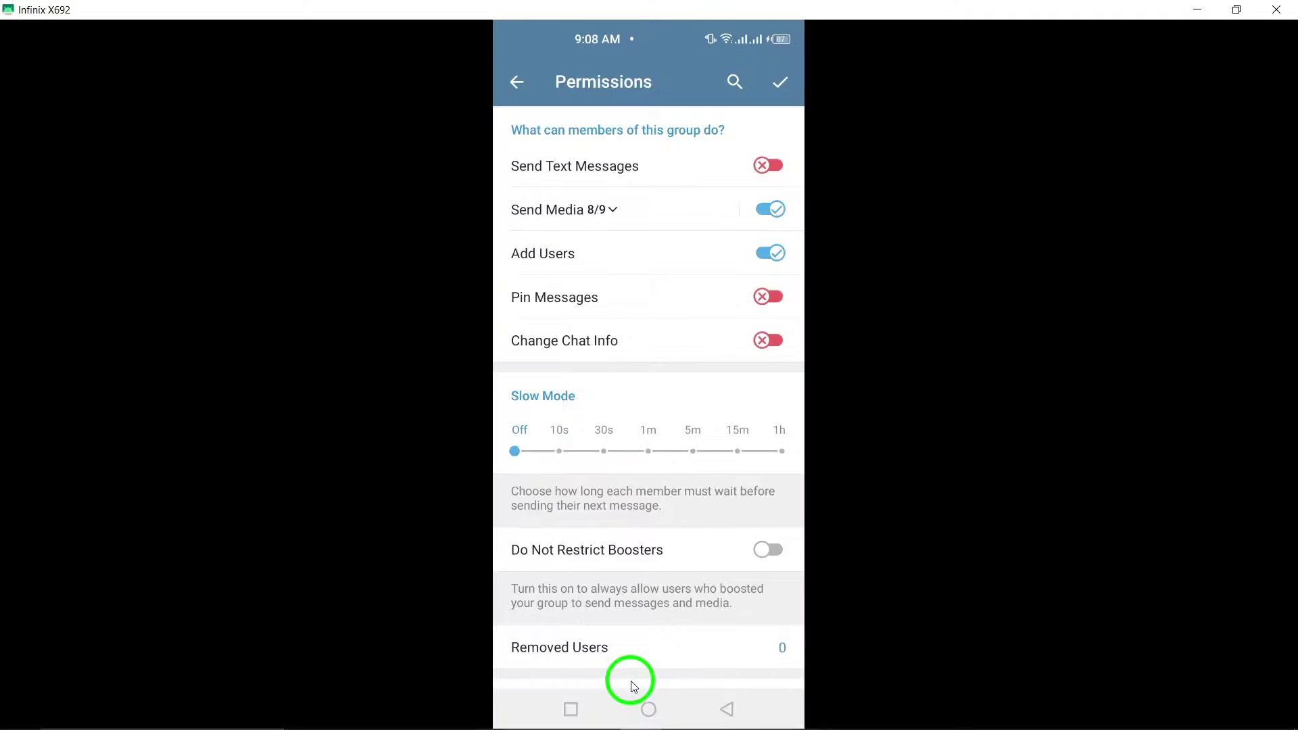
- Close Telegram from the recent apps overview
{"action": "left_click", "coordinate": [571, 706]}
{"action": "left_click_drag", "start_coordinate": [588, 535], "coordinate": [601, 301]}
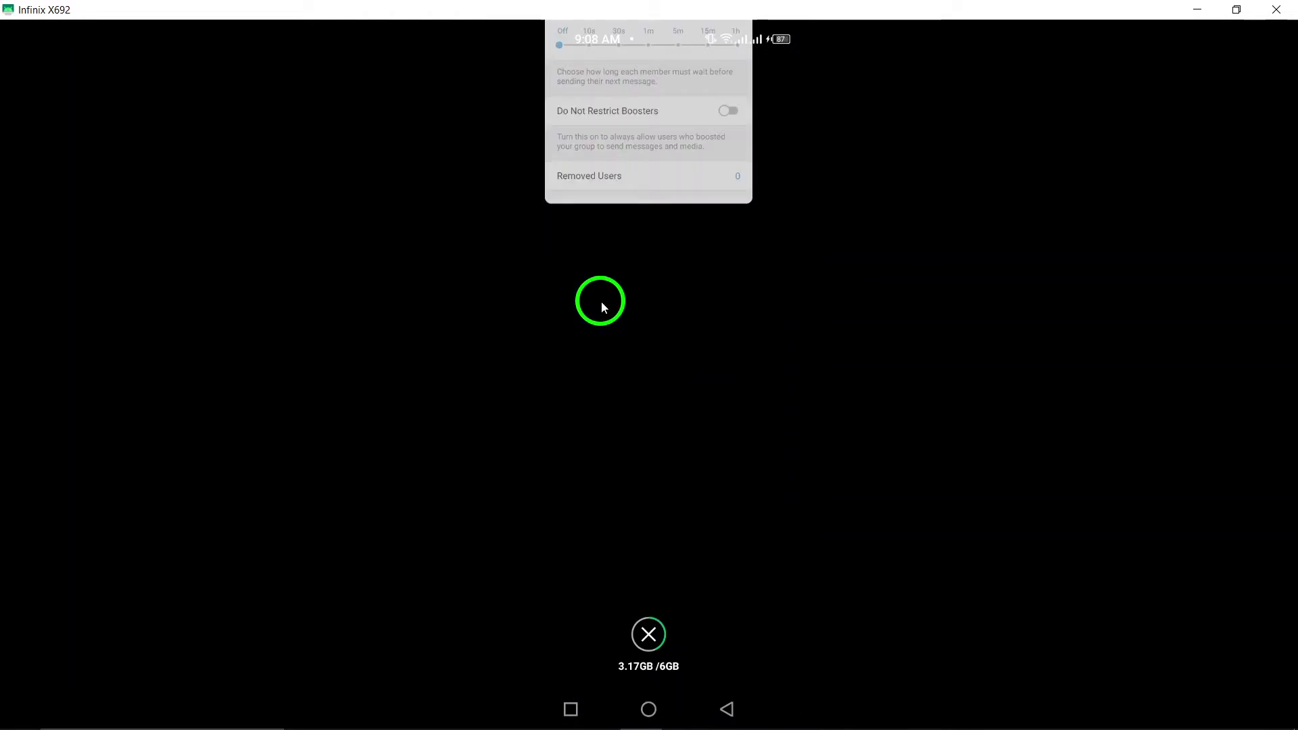